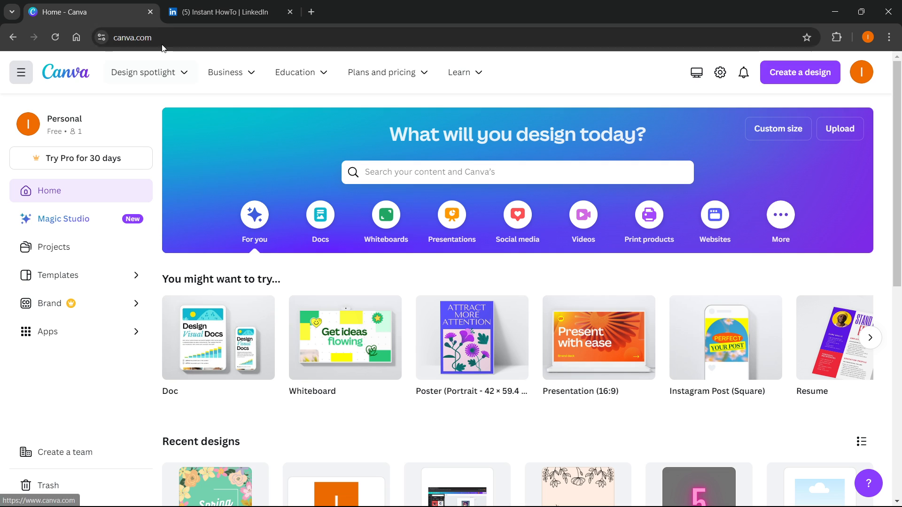
# Search Canva for "resume" and browse the matching free and Pro templates.
pyautogui.click(408, 173)
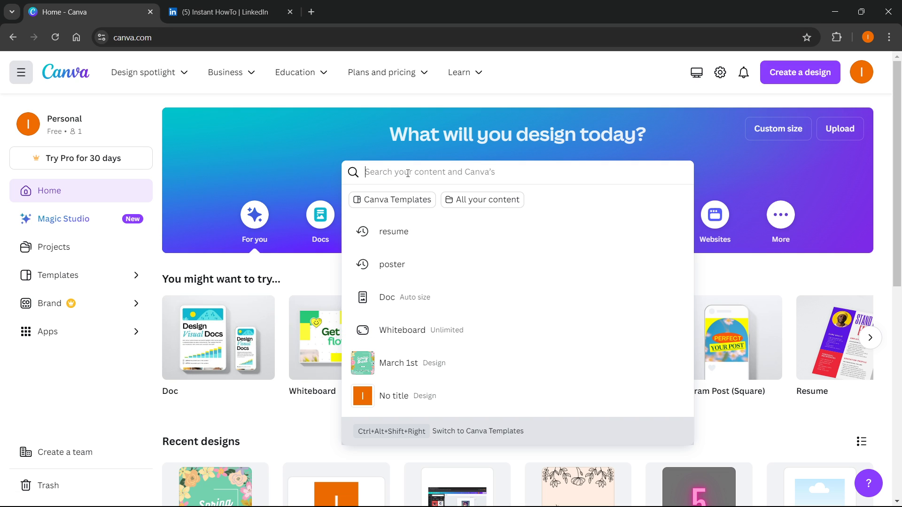
pyautogui.write('resume')
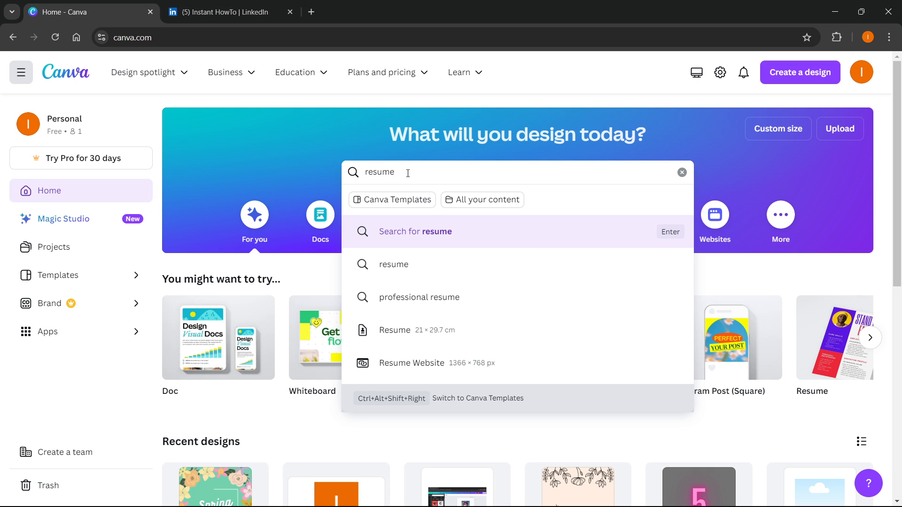
pyautogui.press('Return')
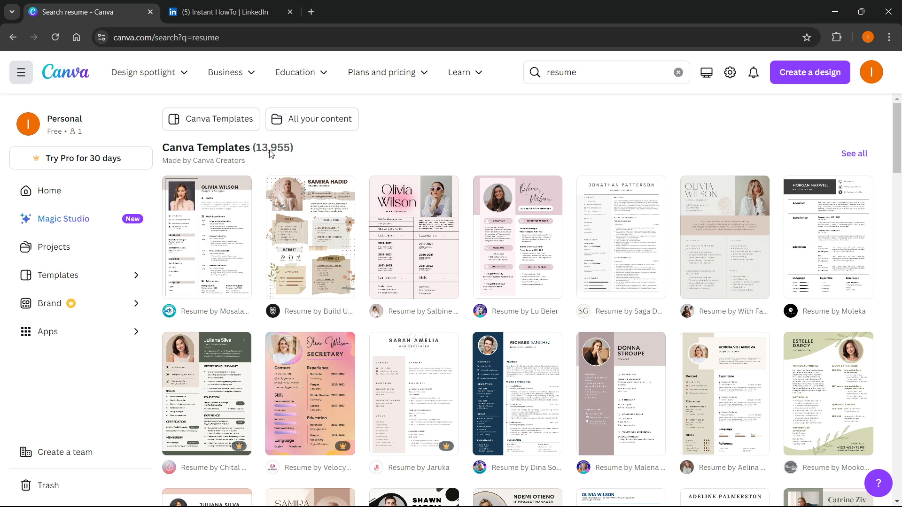
pyautogui.scroll(-1, 439, 211)
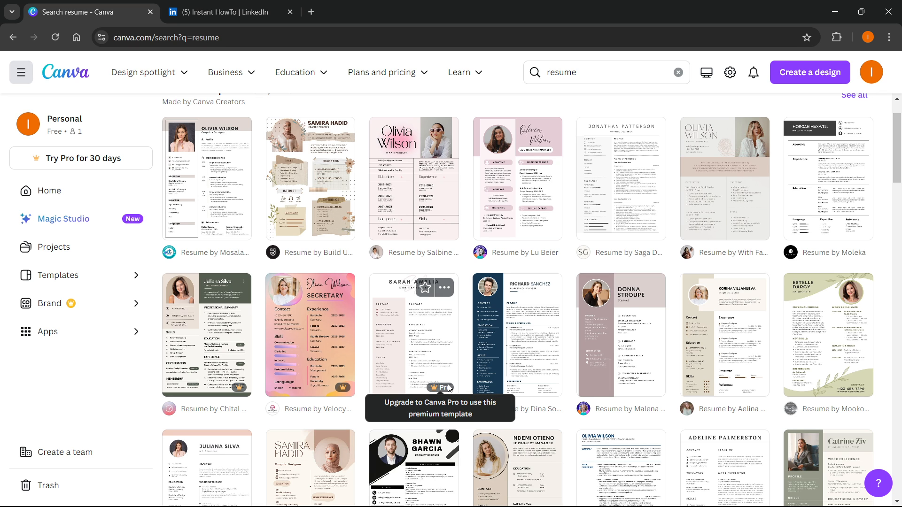
pyautogui.scroll(-1, 518, 289)
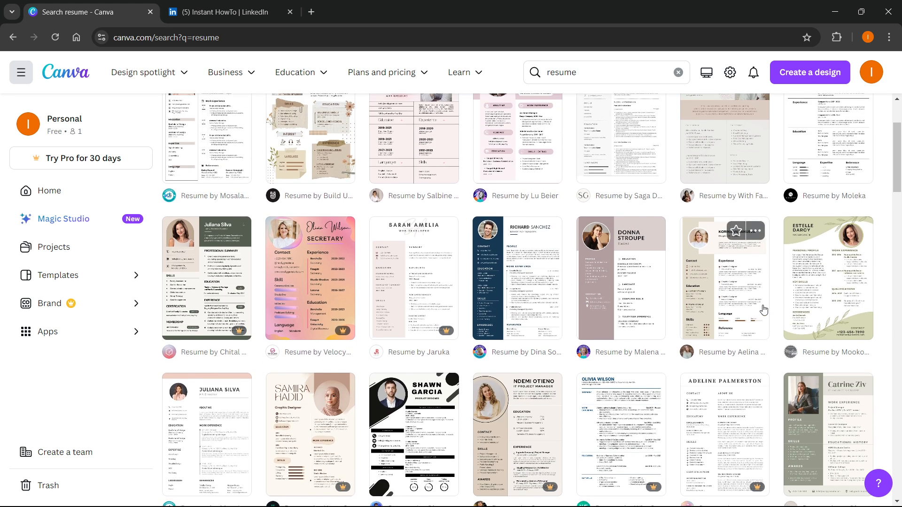
pyautogui.scroll(2, 763, 310)
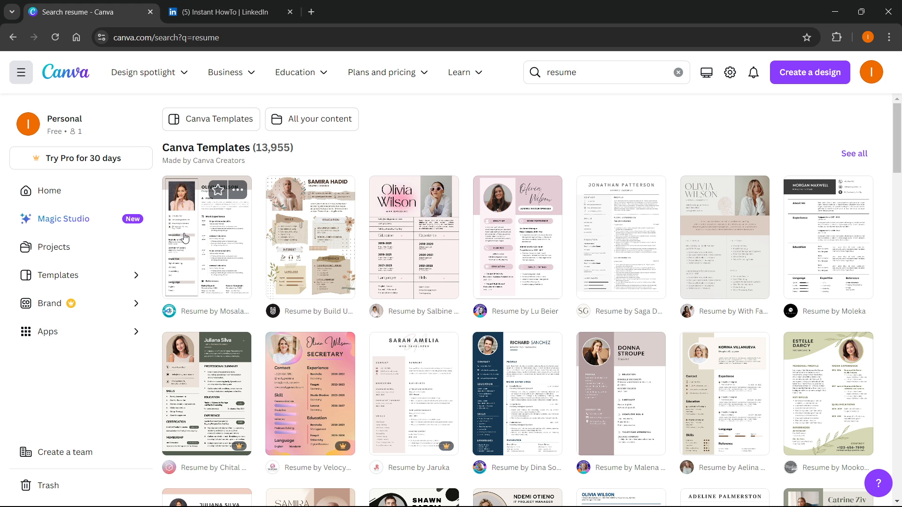
# Open the Simple Professional CV Resume template by Mosalama for customizing.
pyautogui.click(207, 250)
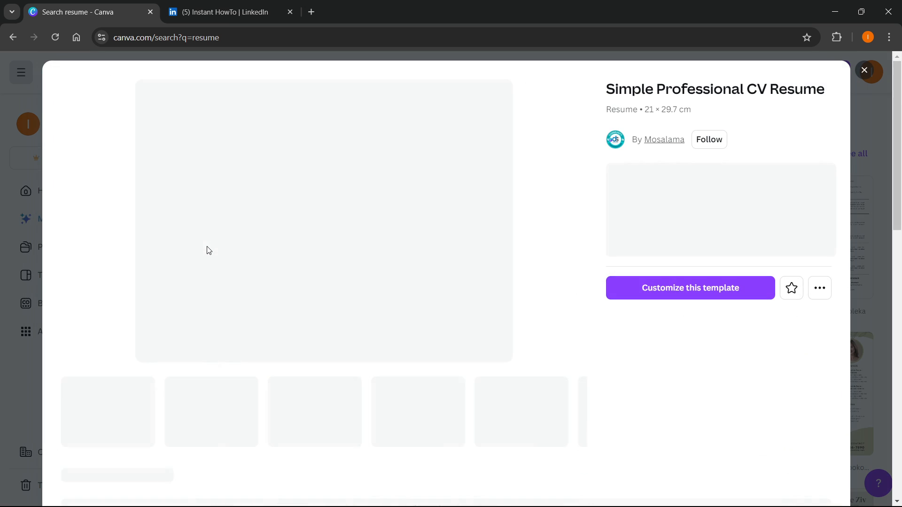
pyautogui.scroll(-2, 569, 287)
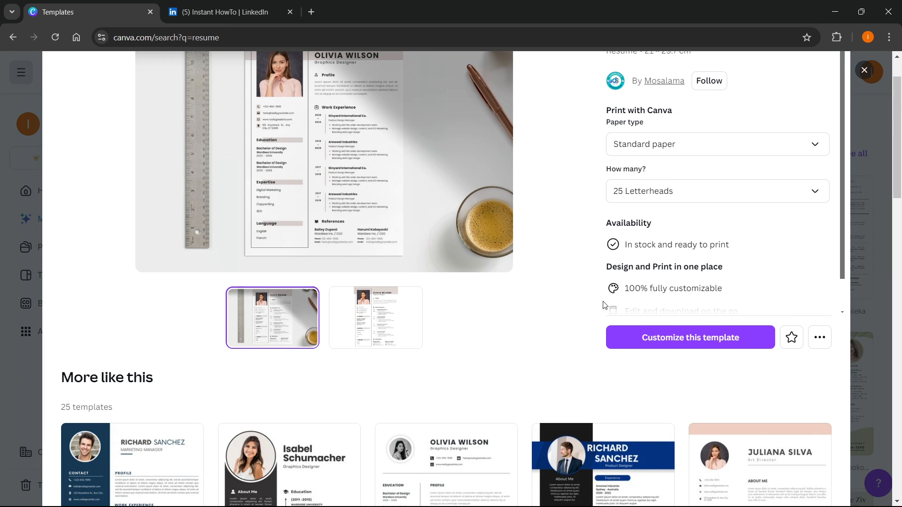
pyautogui.click(693, 347)
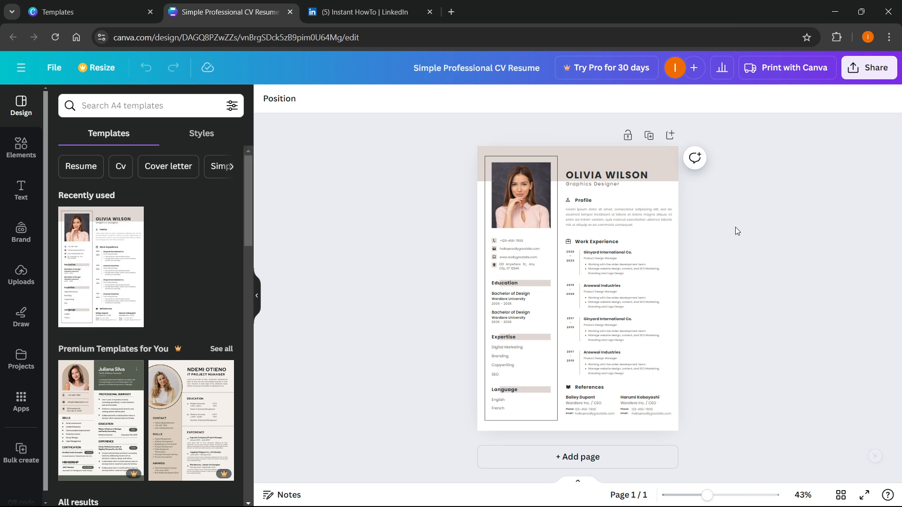
# Examine the resume's sections, from the contact details and work experience down to the references, for a place to put a LinkedIn link.
pyautogui.scroll(3, 578, 249)
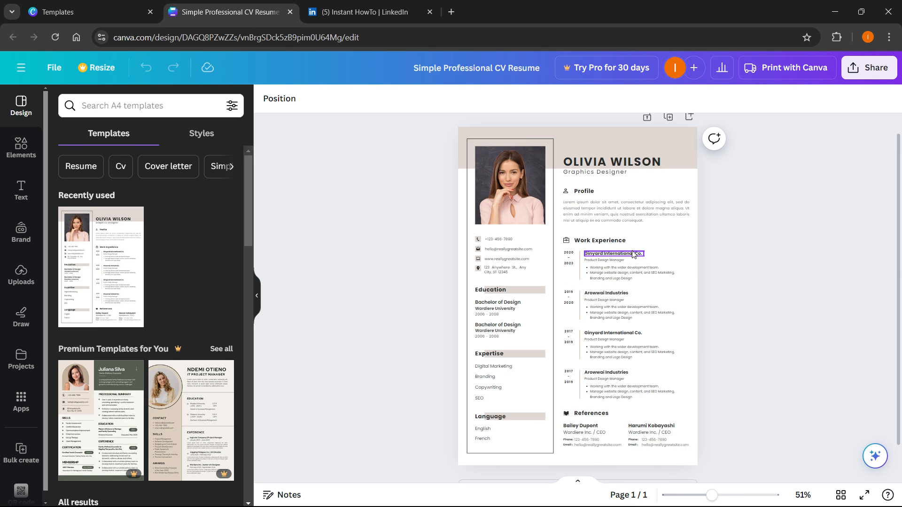
pyautogui.scroll(1, 642, 244)
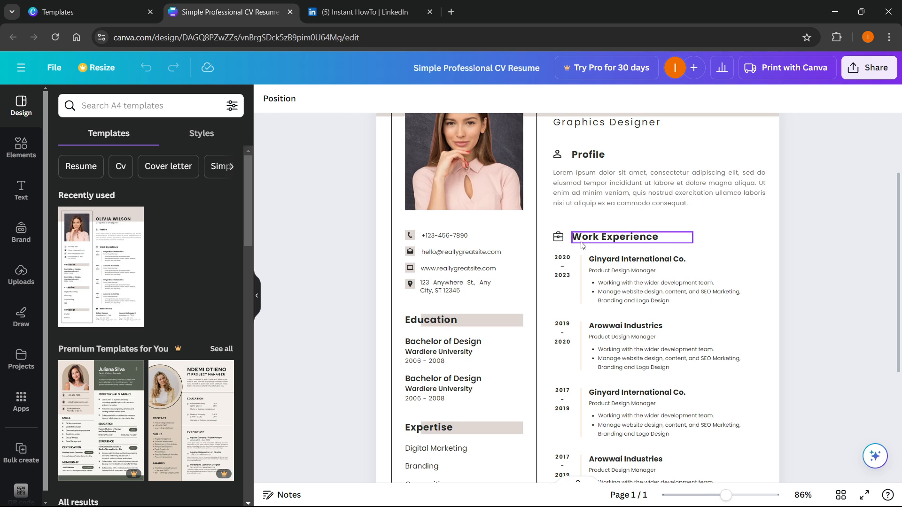
pyautogui.scroll(-1, 581, 244)
pyautogui.scroll(3, 540, 256)
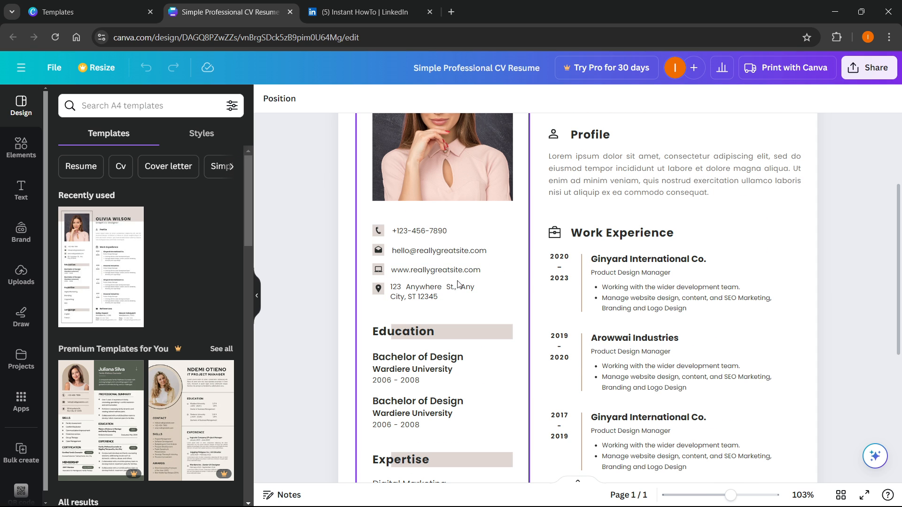
pyautogui.scroll(2, 458, 284)
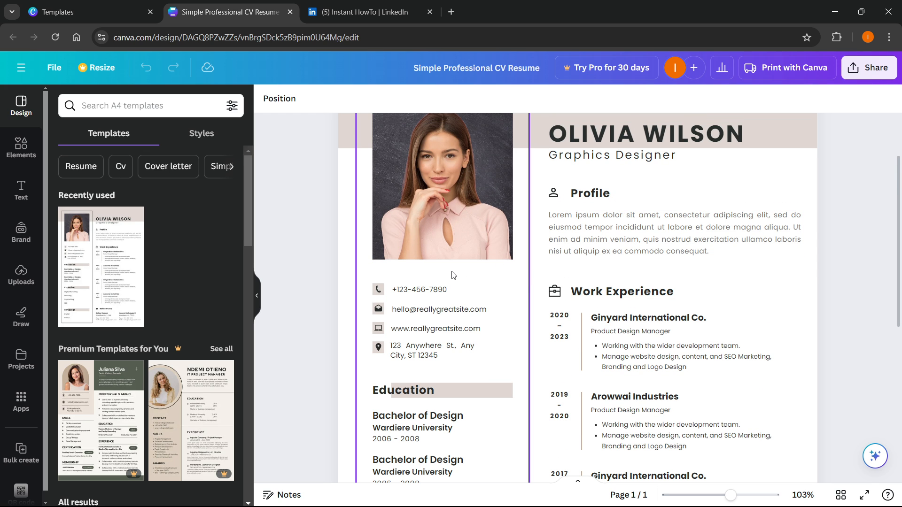
pyautogui.scroll(-1, 452, 275)
pyautogui.scroll(-2, 442, 275)
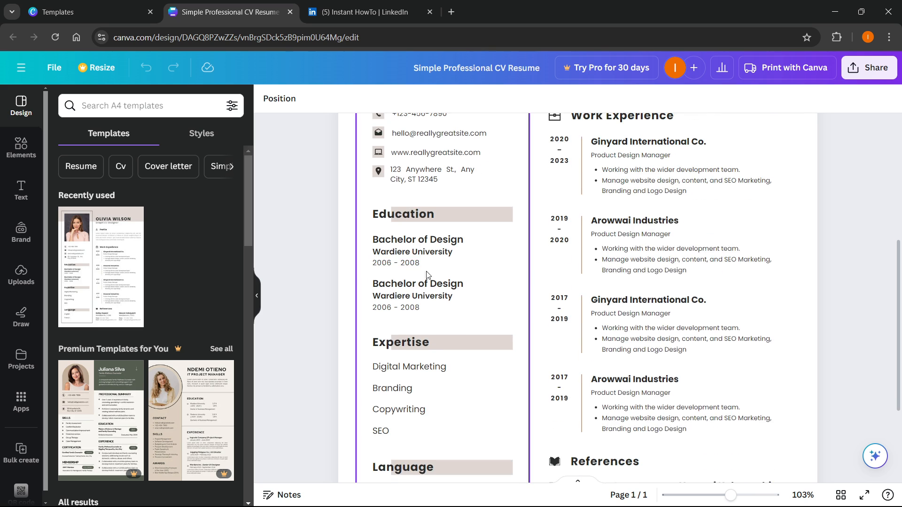
pyautogui.scroll(-2, 427, 275)
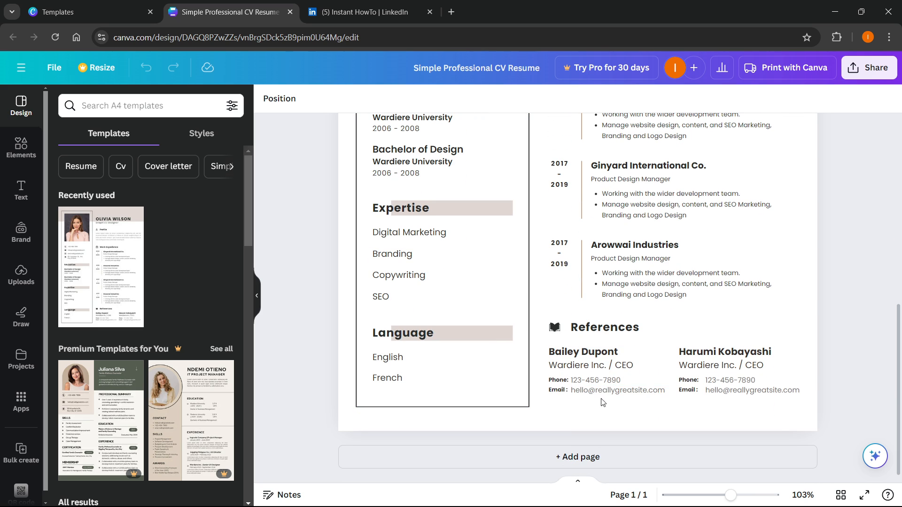
pyautogui.scroll(1, 432, 330)
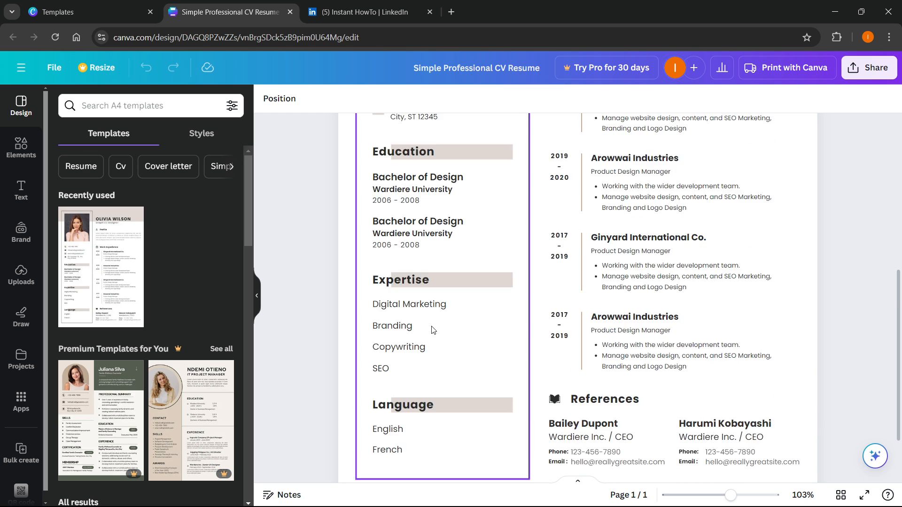
pyautogui.scroll(2, 432, 330)
pyautogui.scroll(-3, 433, 184)
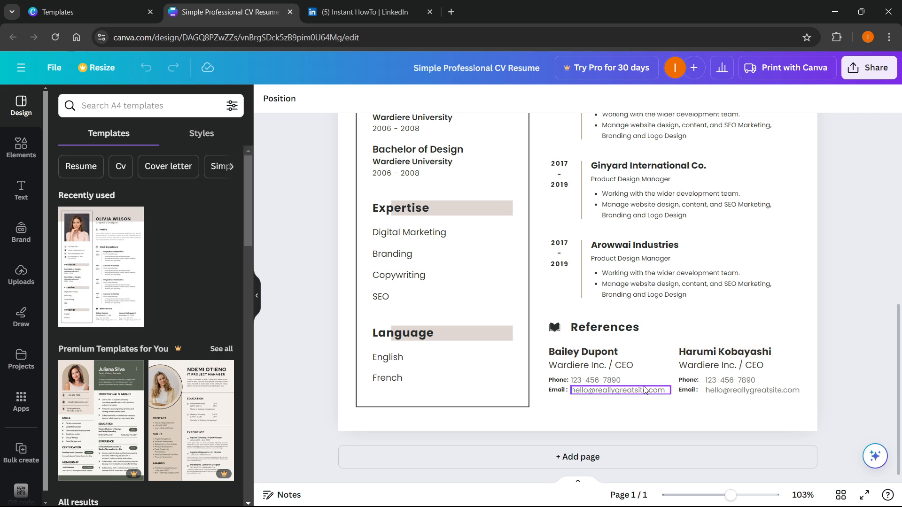
# Change the second reference's Email label to "LinkedIn:" and widen its text box to fit on one line.
pyautogui.click(688, 392)
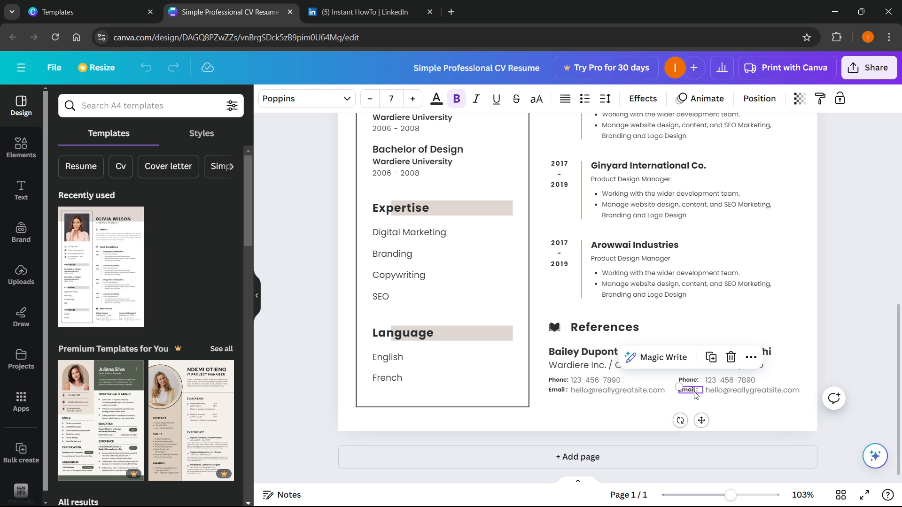
pyautogui.doubleClick(694, 392)
pyautogui.write('Lin')
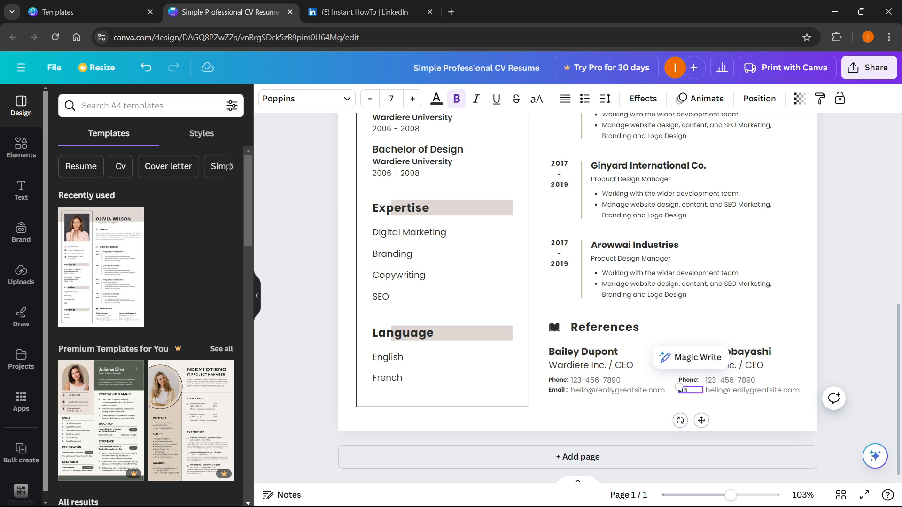
pyautogui.write('kedIn:')
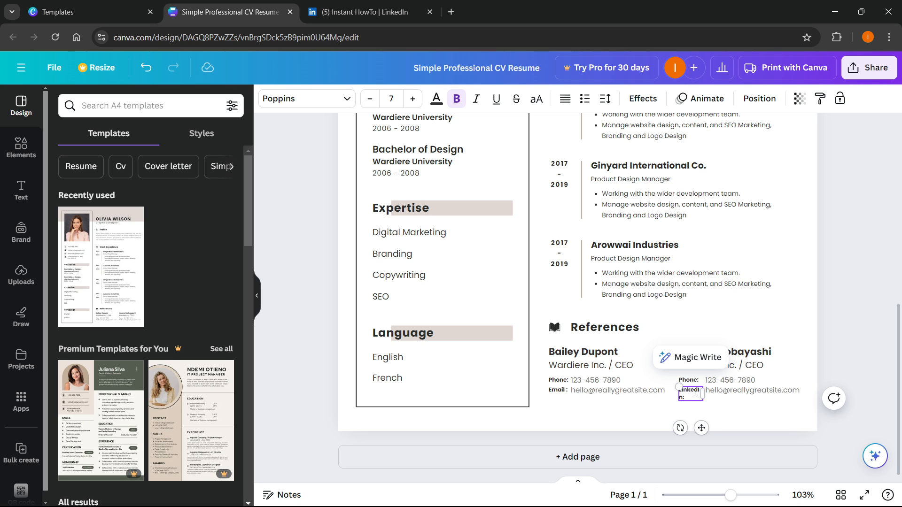
pyautogui.moveTo(703, 394); pyautogui.dragTo(730, 393)
pyautogui.click(750, 417)
pyautogui.click(731, 393)
pyautogui.click(708, 403)
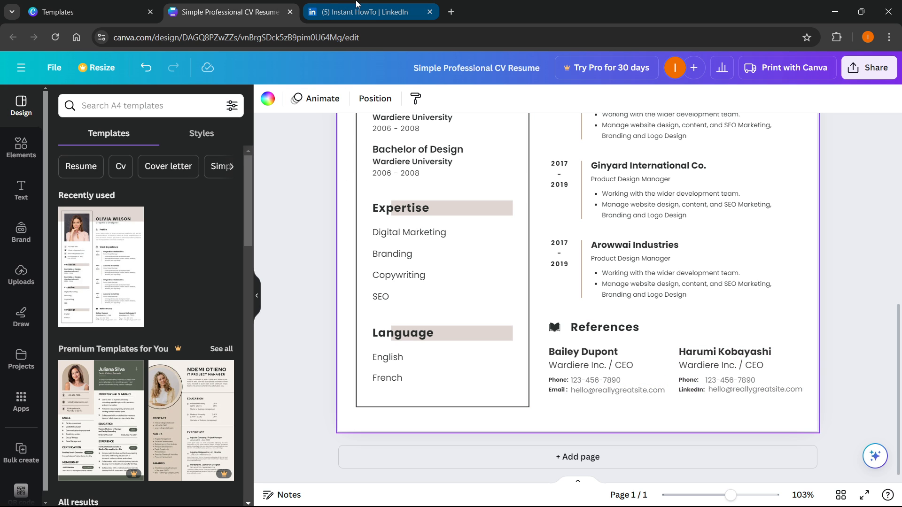
# Switch to LinkedIn and copy the public profile URL shown on the profile page.
pyautogui.click(371, 11)
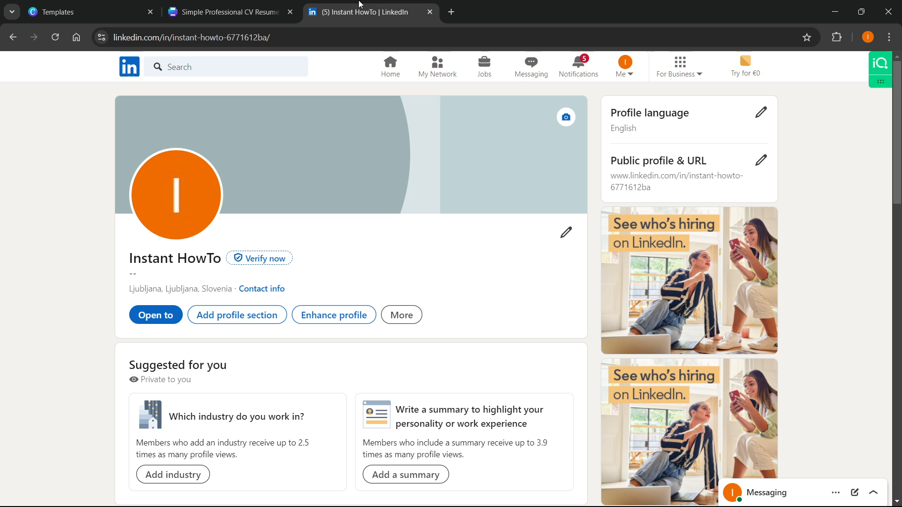
pyautogui.click(628, 74)
pyautogui.click(559, 137)
pyautogui.moveTo(651, 188); pyautogui.dragTo(609, 179)
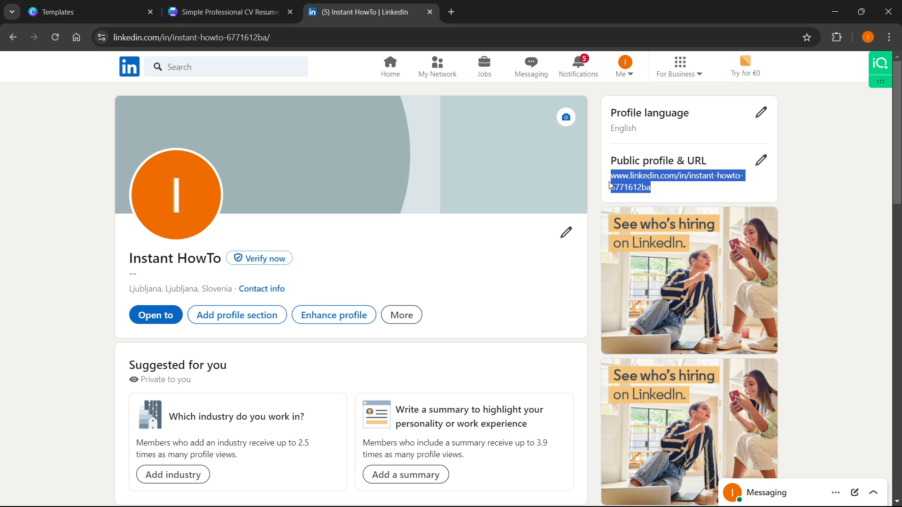
pyautogui.rightClick(640, 177)
pyautogui.click(677, 193)
# Copy the LinkedIn profile page's full web address from the browser.
pyautogui.click(263, 38)
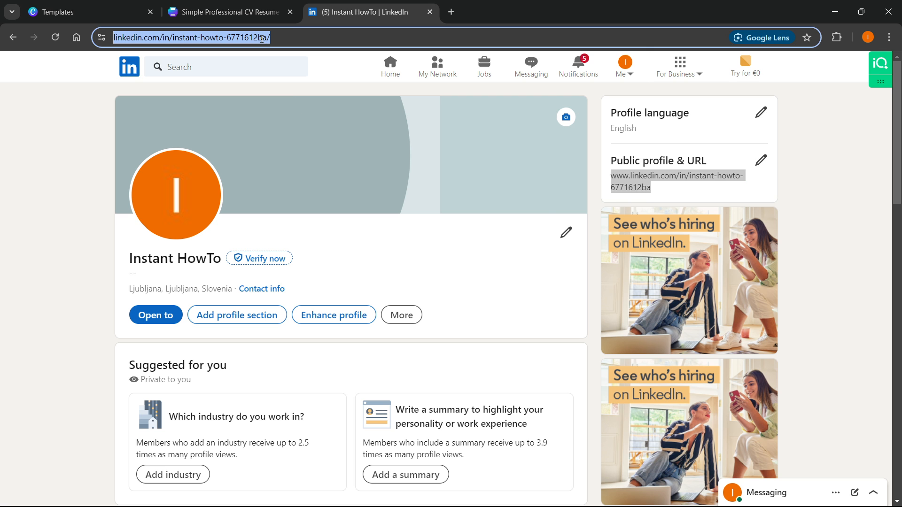
pyautogui.rightClick(261, 38)
pyautogui.click(308, 149)
pyautogui.click(25, 169)
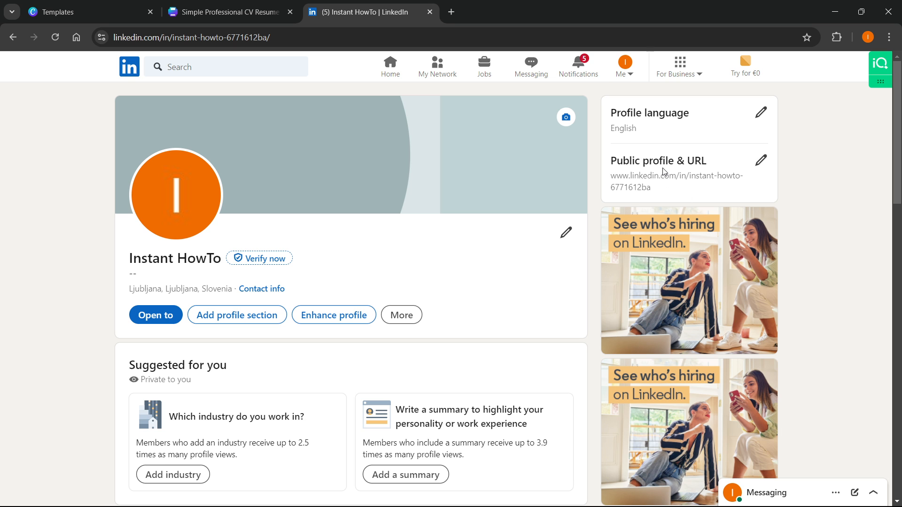
# Switch back to the Canva resume, link the second reference's email text to the copied LinkedIn address, and test the link.
pyautogui.click(237, 5)
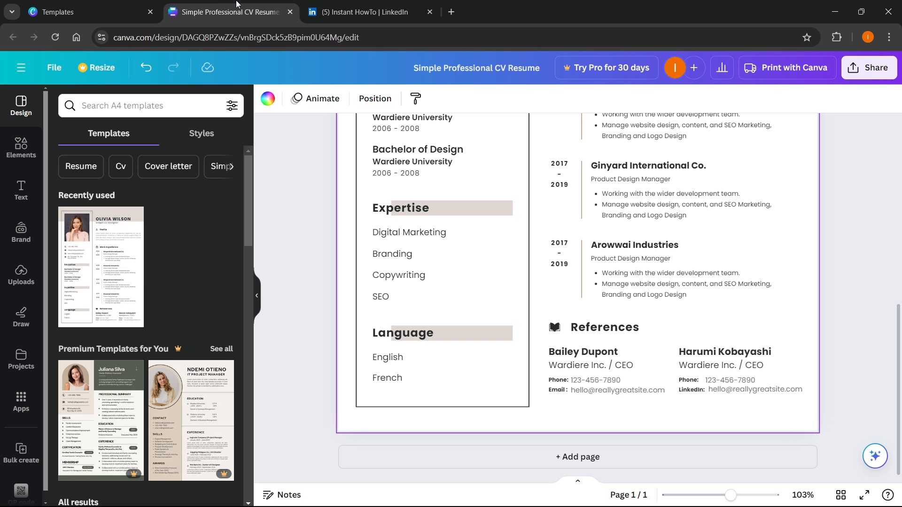
pyautogui.doubleClick(726, 390)
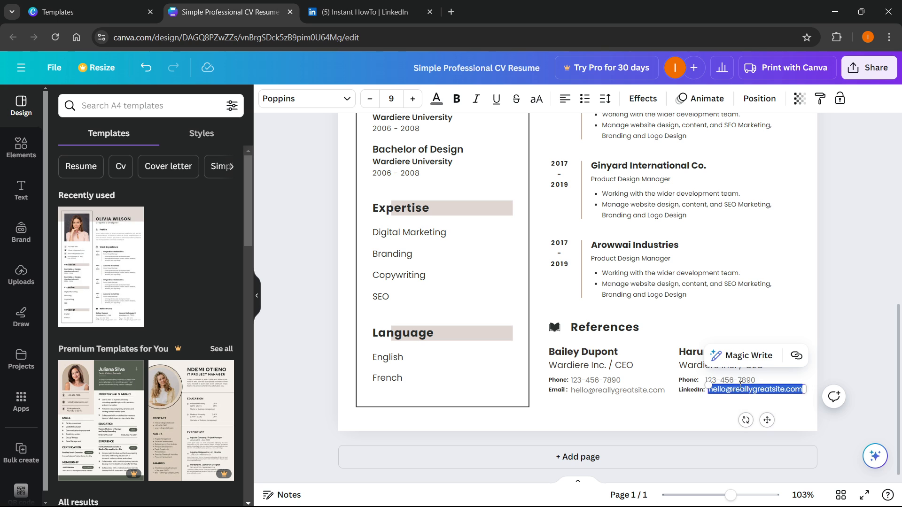
pyautogui.hotkey('ctrl', 'v')
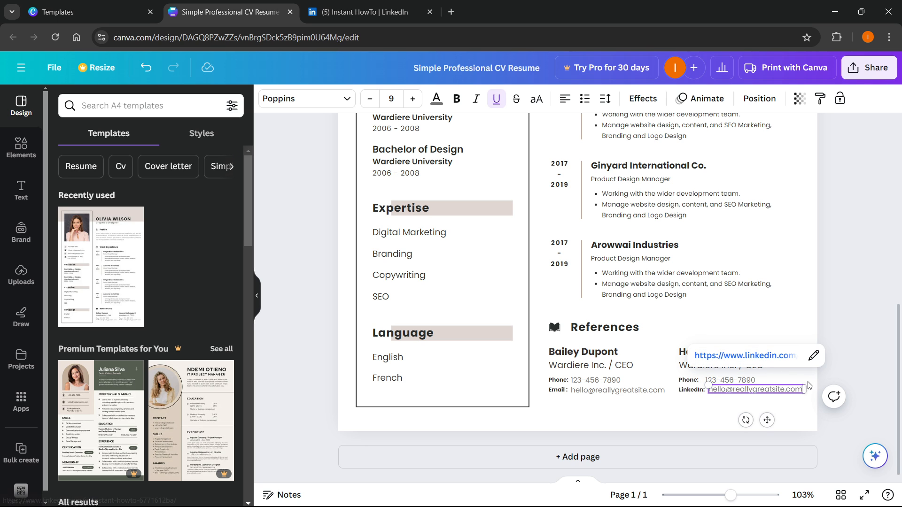
pyautogui.click(744, 356)
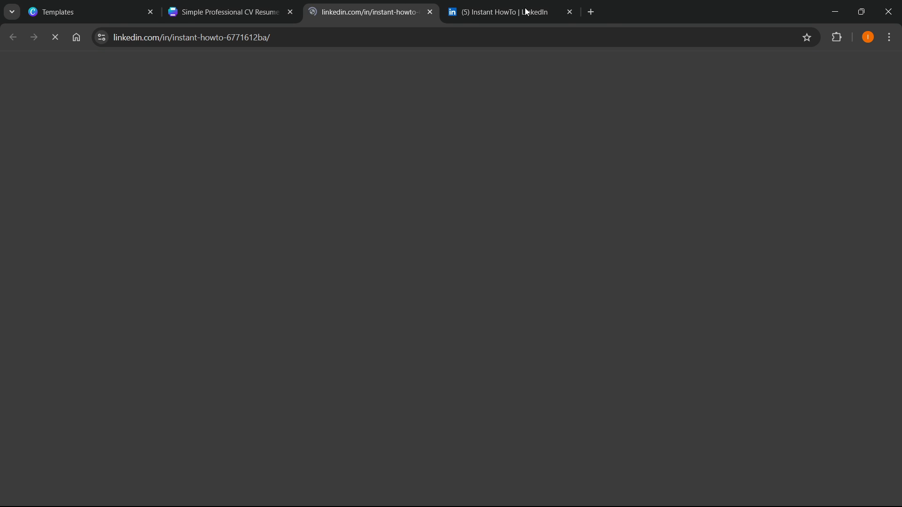
pyautogui.hotkey('ctrl', 'w')
# Replace the second reference's linked email text with the copied LinkedIn profile URL as plain text.
pyautogui.tripleClick(752, 391)
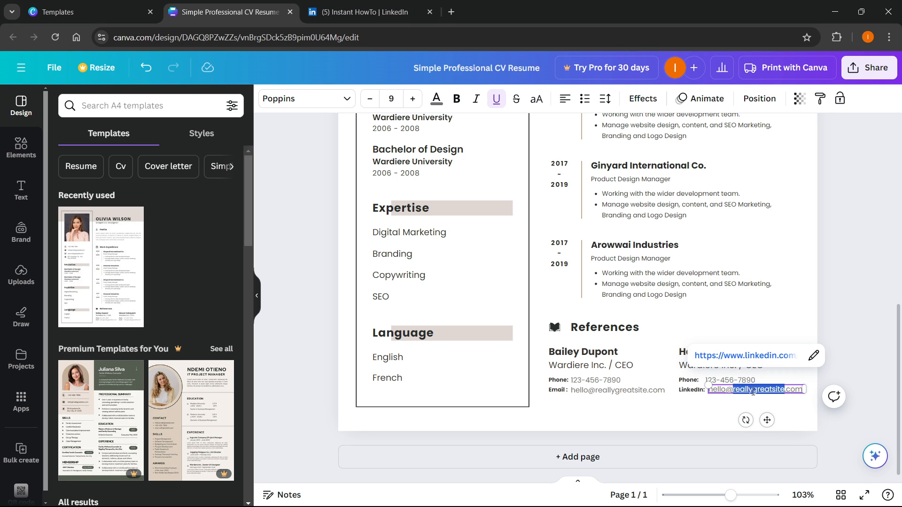
pyautogui.press('BackSpace')
pyautogui.hotkey('ctrl', 'v')
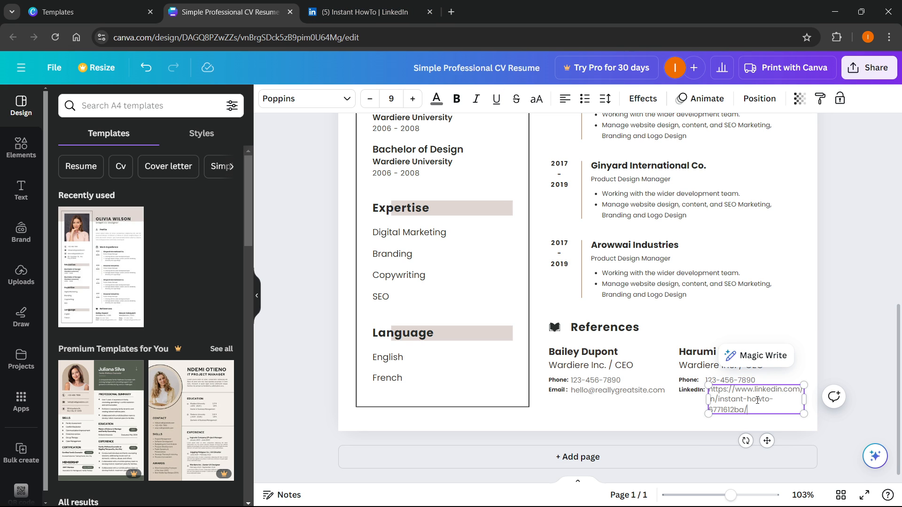
pyautogui.click(841, 353)
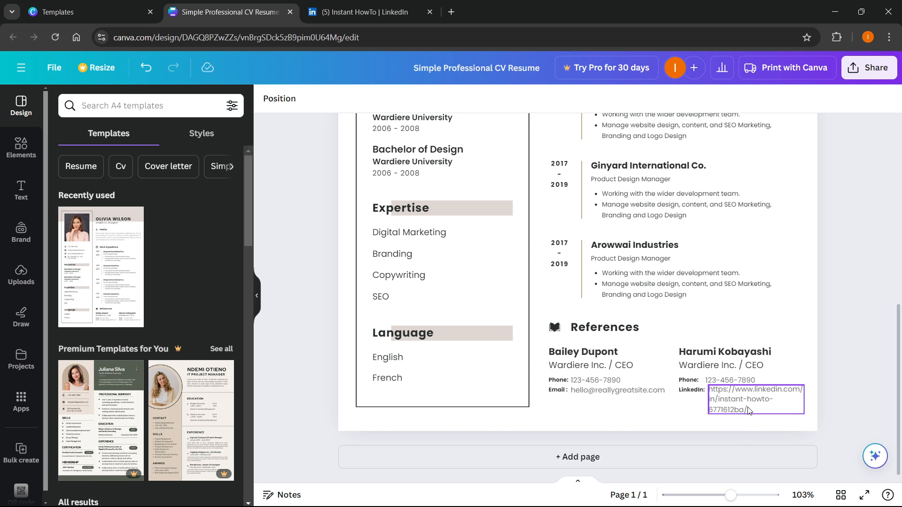
# Replace the website address in the contact details below the photo with the copied LinkedIn profile URL.
pyautogui.scroll(5, 560, 311)
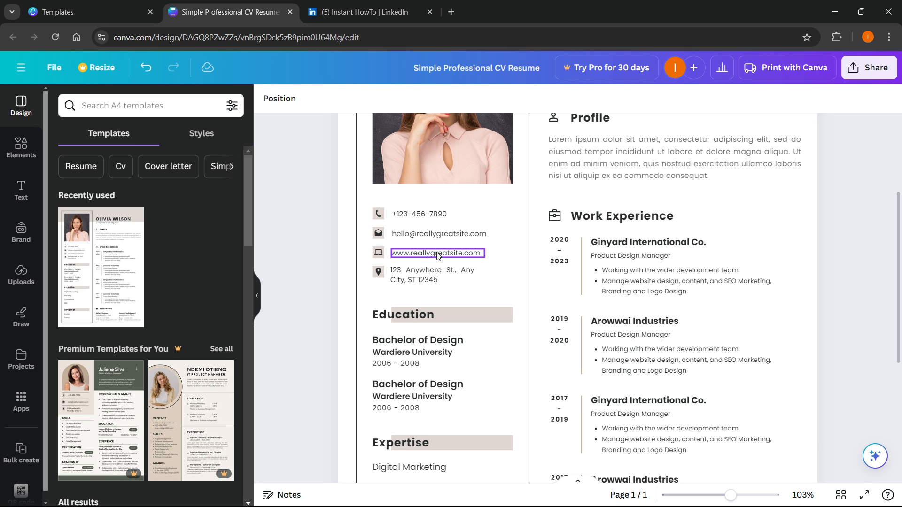
pyautogui.scroll(1, 437, 255)
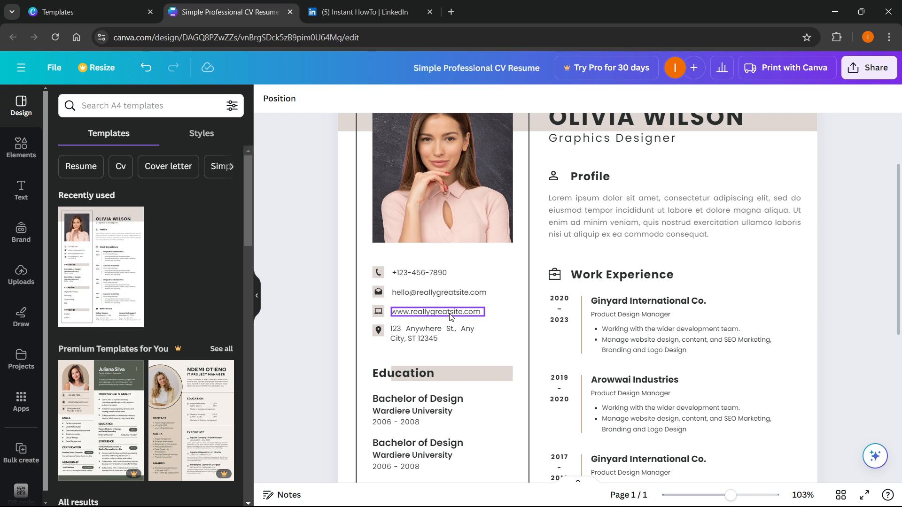
pyautogui.doubleClick(438, 312)
pyautogui.press('BackSpace')
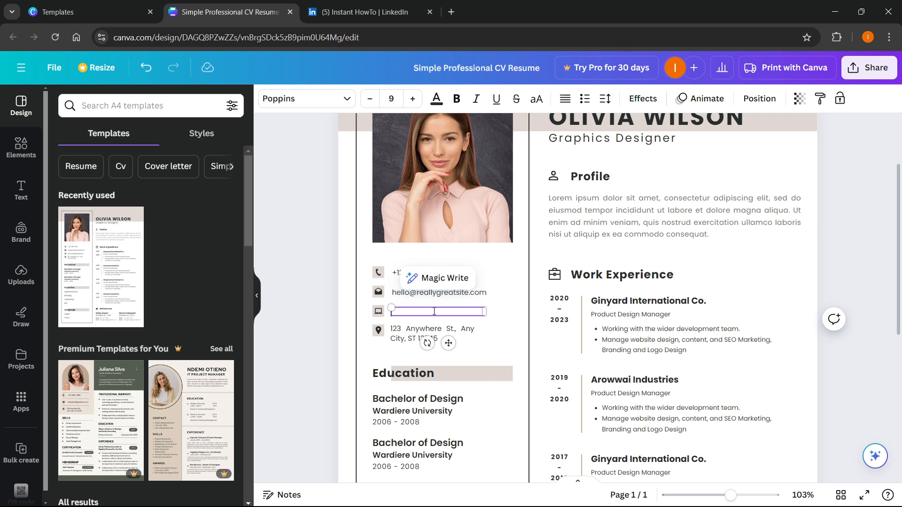
pyautogui.rightClick(432, 311)
pyautogui.click(472, 181)
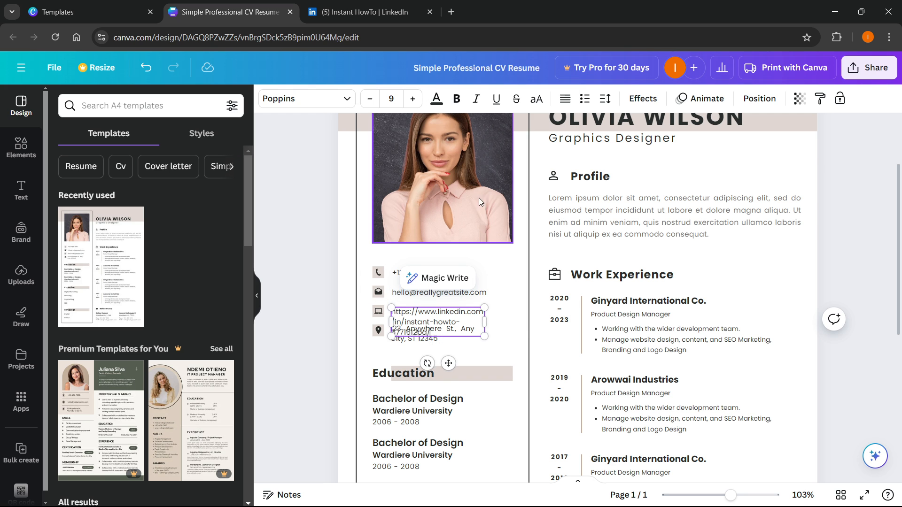
# Widen and reposition the LinkedIn URL text box in the contact details so it fits on two lines above the street address.
pyautogui.moveTo(487, 324); pyautogui.dragTo(473, 310)
pyautogui.click(511, 343)
pyautogui.click(479, 325)
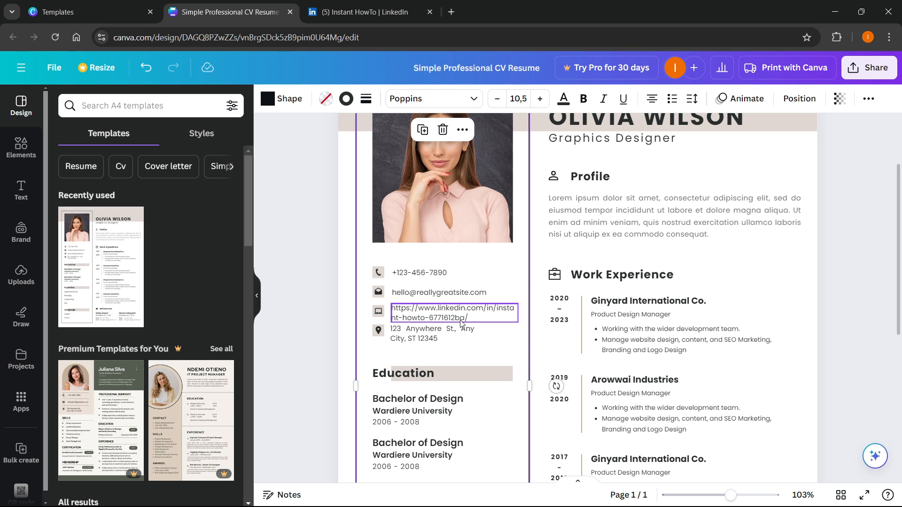
pyautogui.scroll(3, 460, 324)
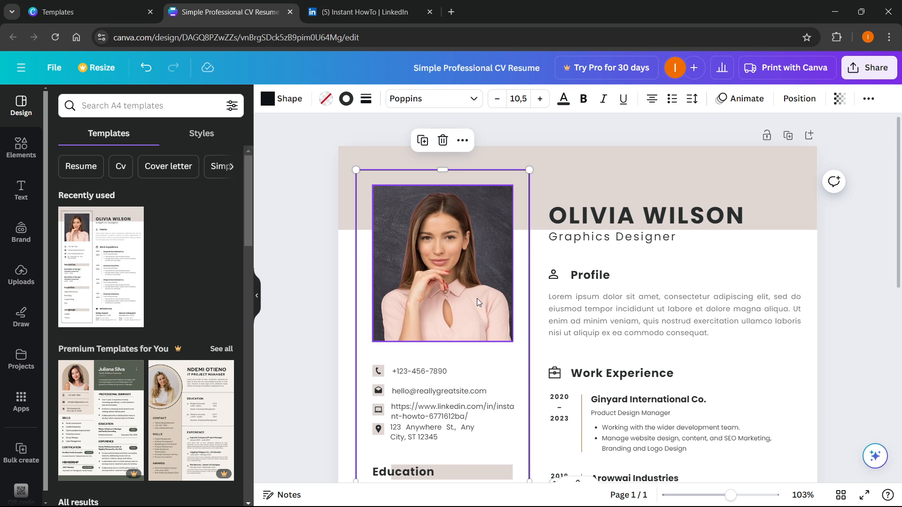